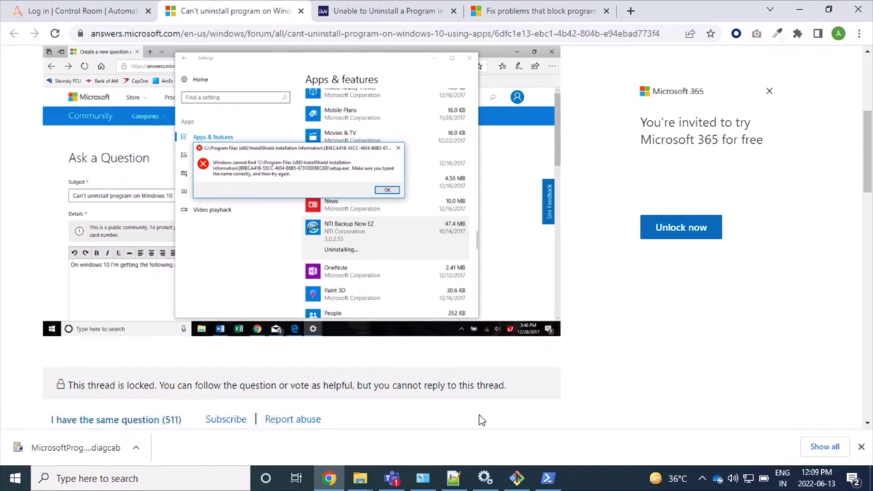
- Switch to Programs and Features, try to uninstall Automation Anywhere Bot Agent, and refresh the installed programs list
left_click(423, 478)
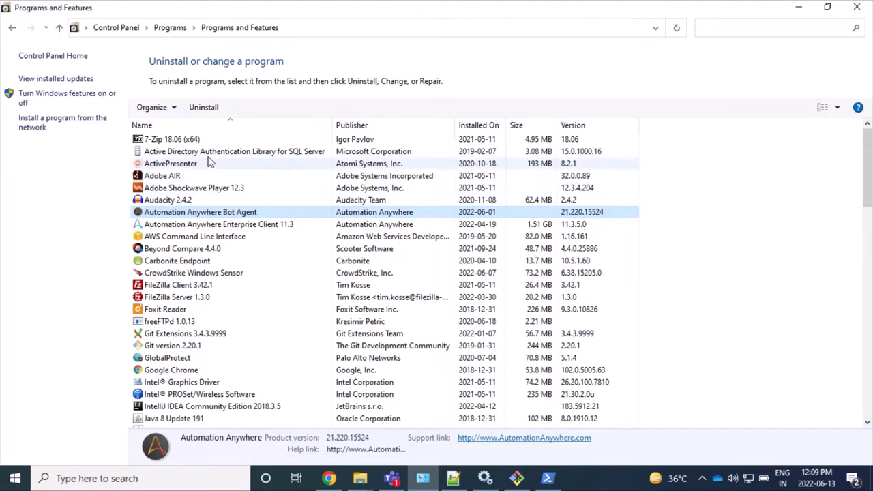
left_click(208, 113)
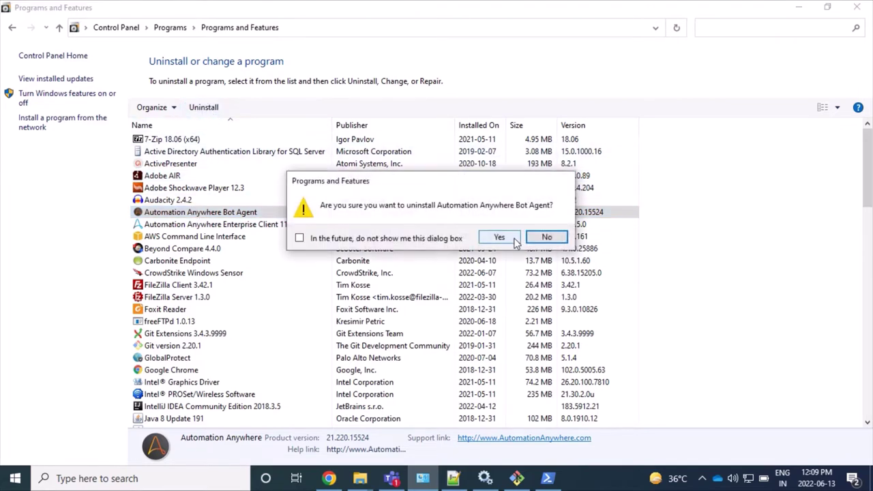
left_click(510, 238)
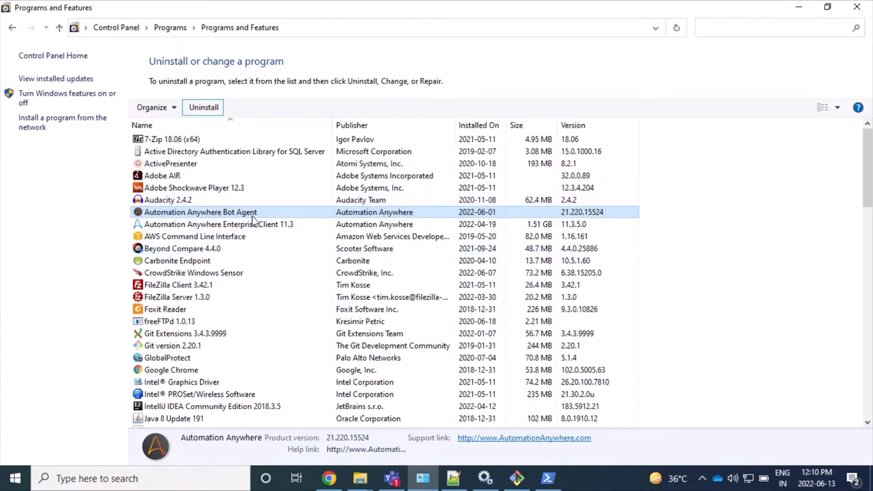
left_click(677, 29)
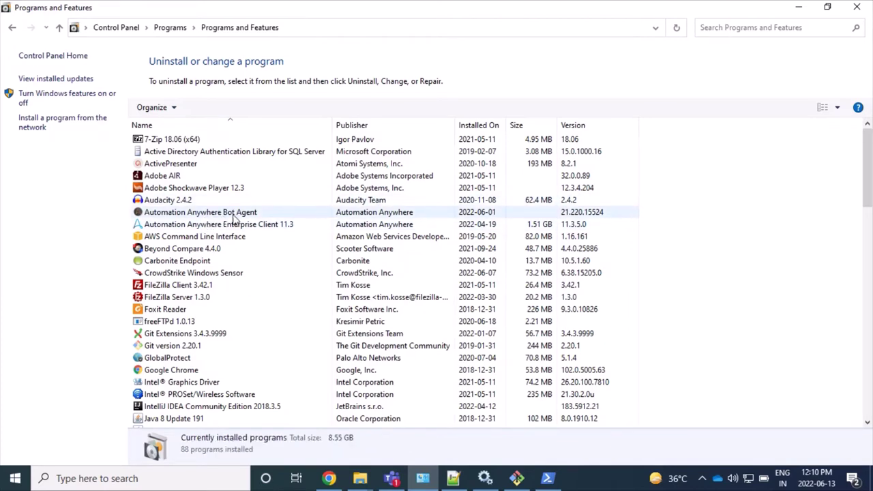
left_click(273, 217)
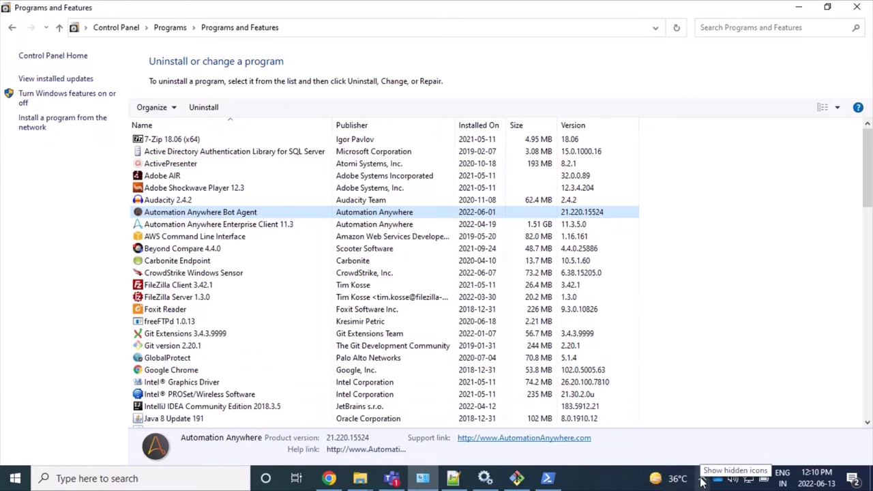
- Switch to Chrome and examine the Microsoft Community thread about programs that can't be uninstalled on Windows 10, including its replies
left_click(329, 478)
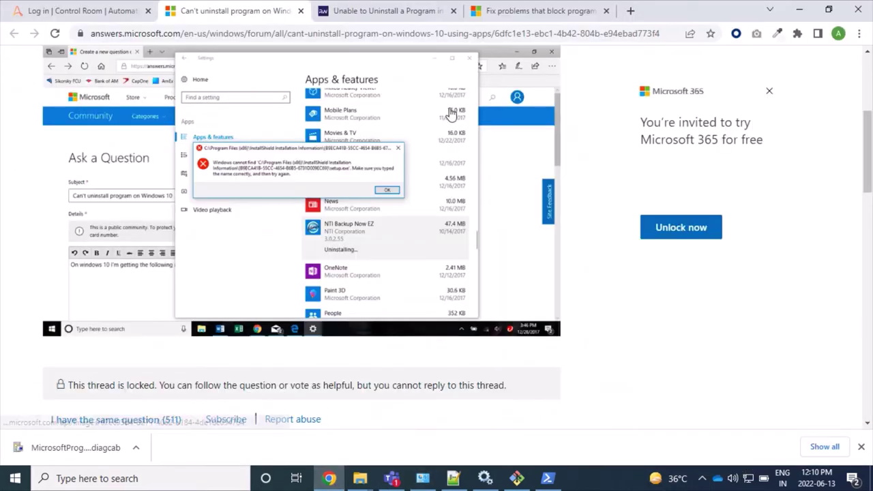
scroll(306, 161, "up", 4)
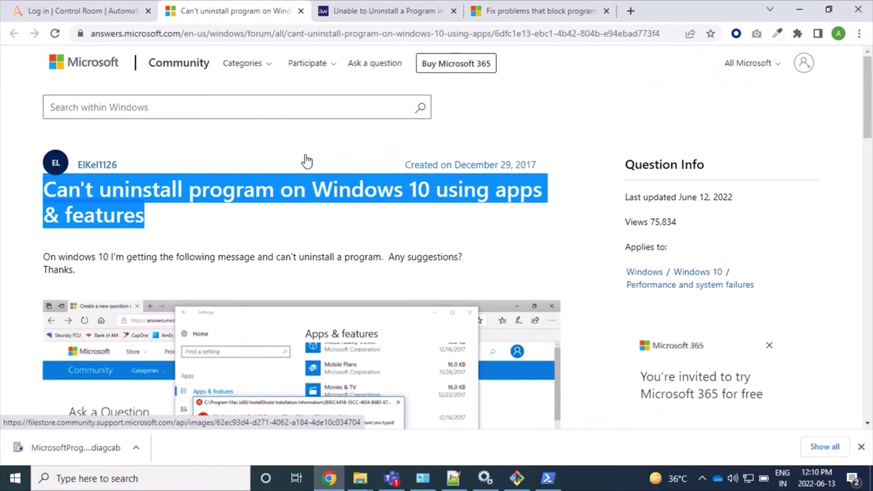
left_click(80, 199)
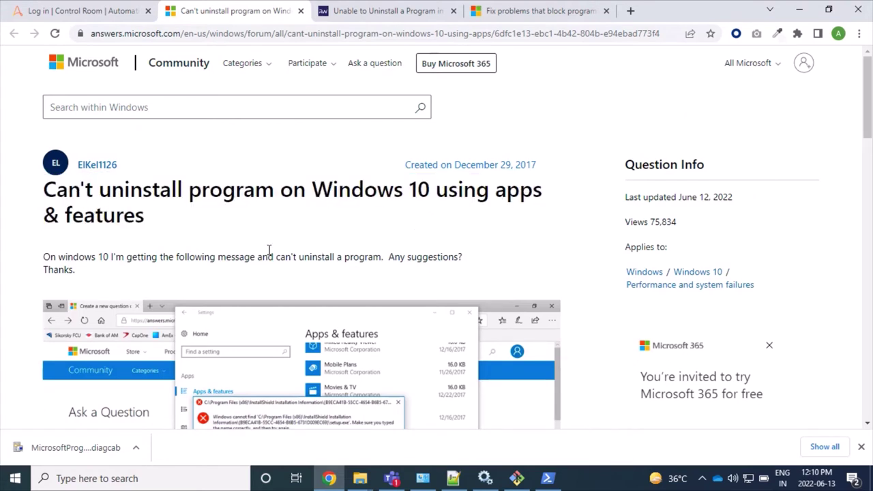
scroll(268, 250, "down", 6)
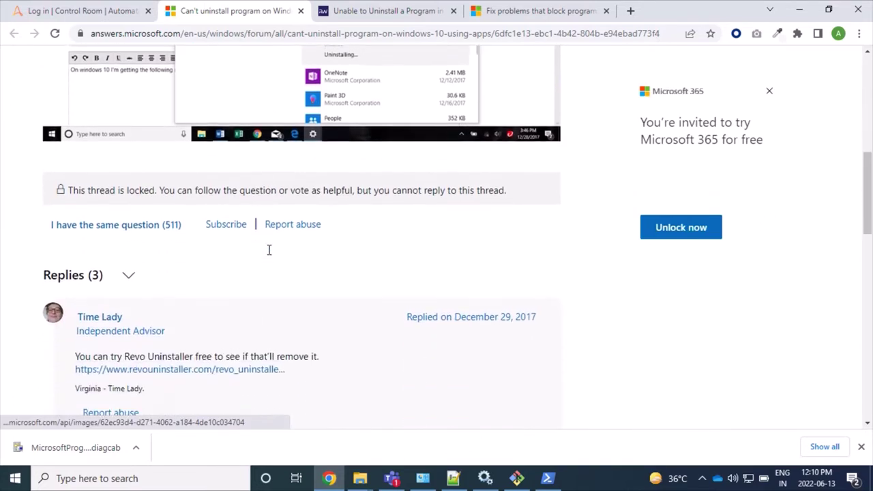
scroll(268, 249, "down", 1)
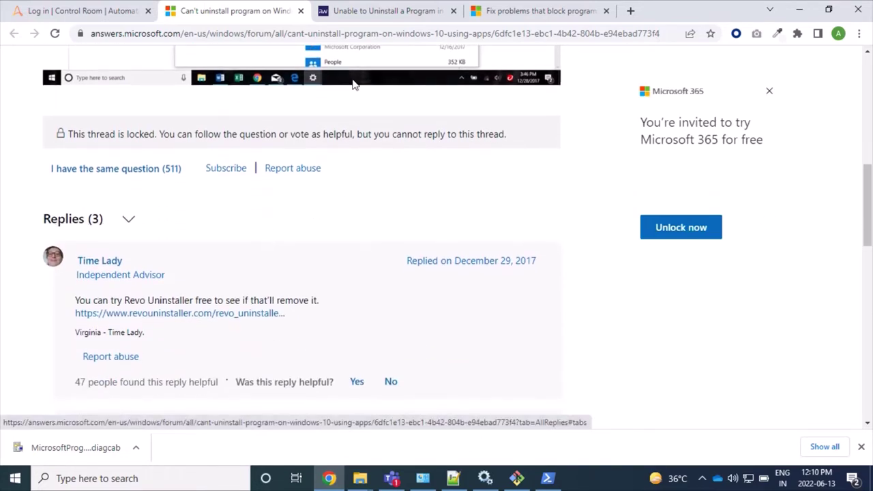
scroll(238, 248, "down", 2)
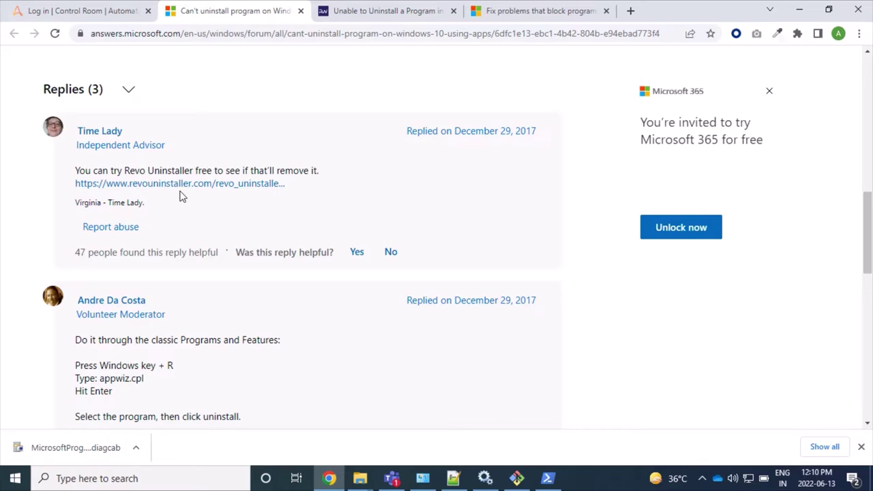
scroll(272, 341, "down", 1)
scroll(273, 341, "up", 3)
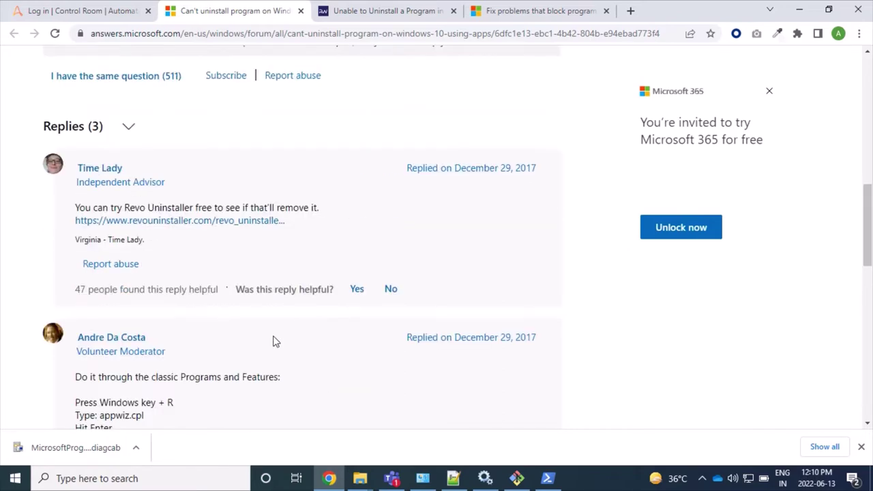
- Read through the RepairWin article "Unable to Uninstall a Program in Windows" and the uninstall problems it covers
left_click(409, 9)
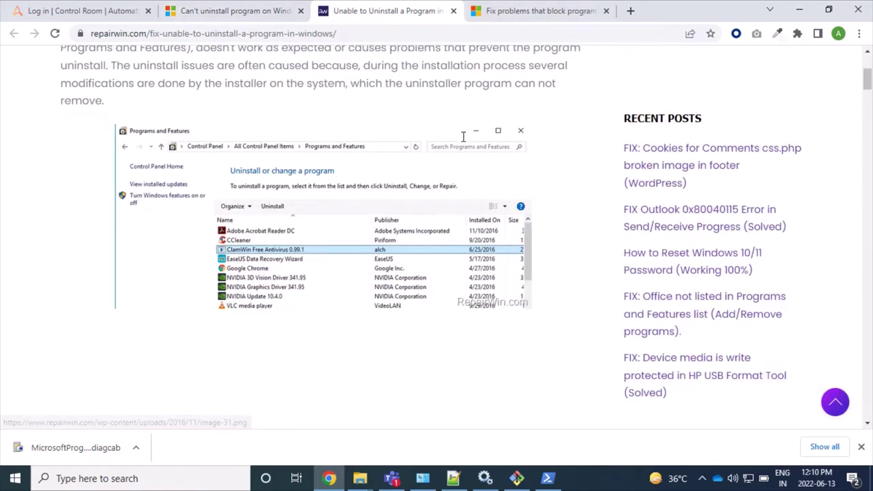
scroll(464, 82, "up", 3)
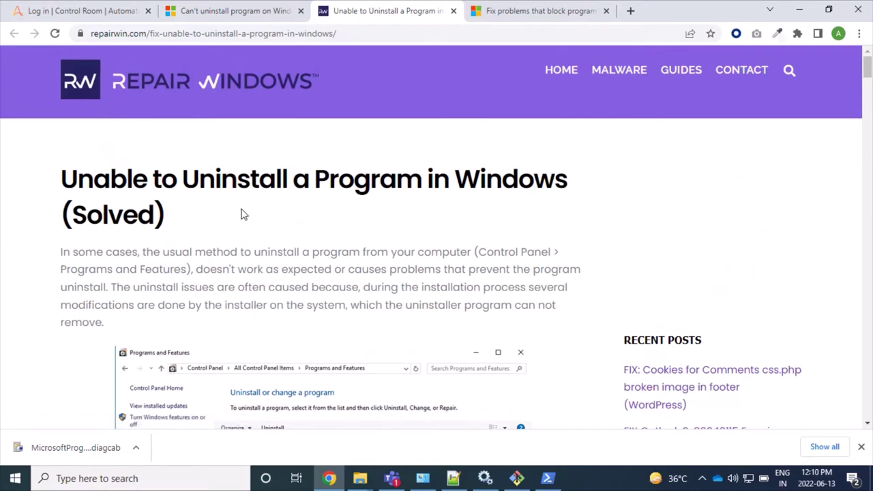
scroll(314, 279, "down", 2)
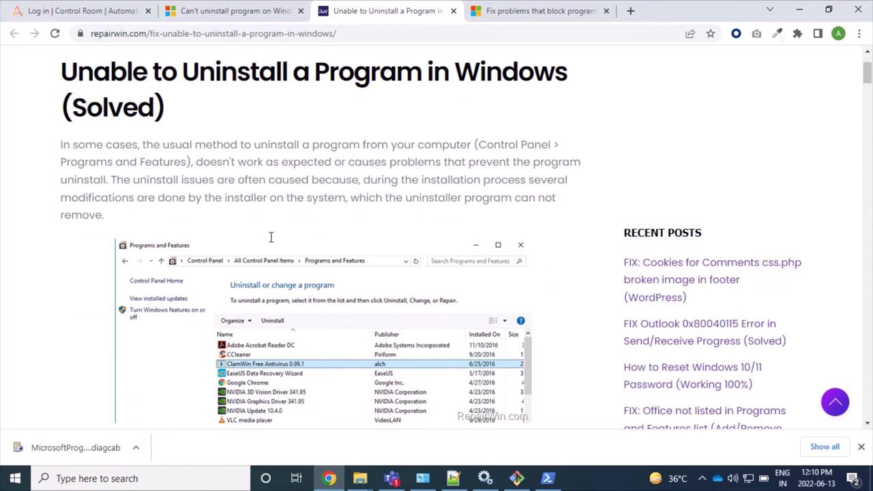
scroll(246, 255, "down", 8)
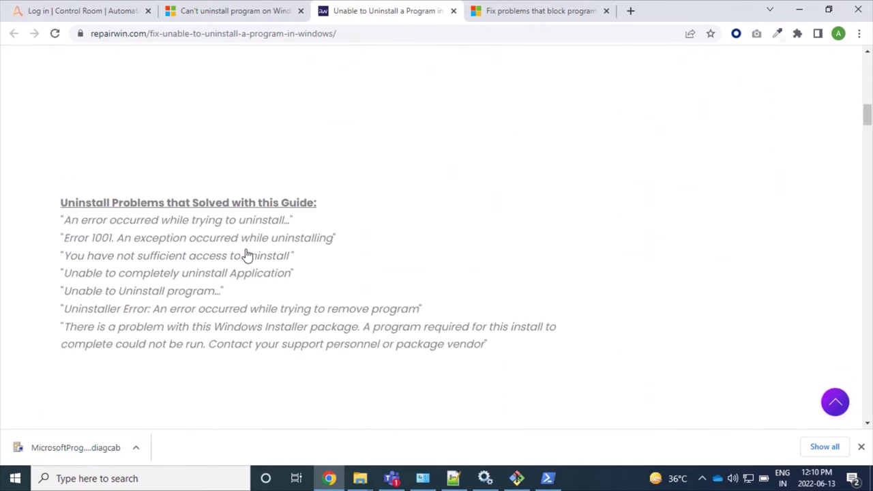
scroll(247, 255, "down", 9)
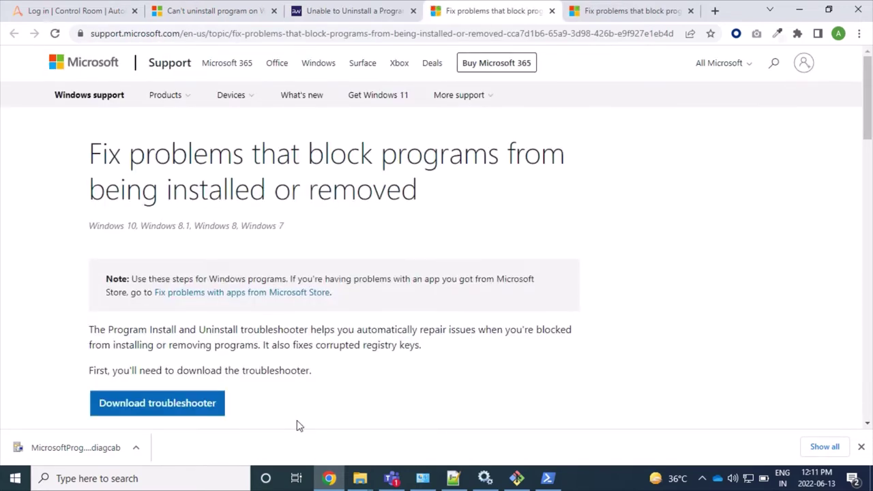
- Download the Program Install and Uninstall troubleshooter from the Microsoft support page and show the download in its folder
scroll(298, 425, "down", 1)
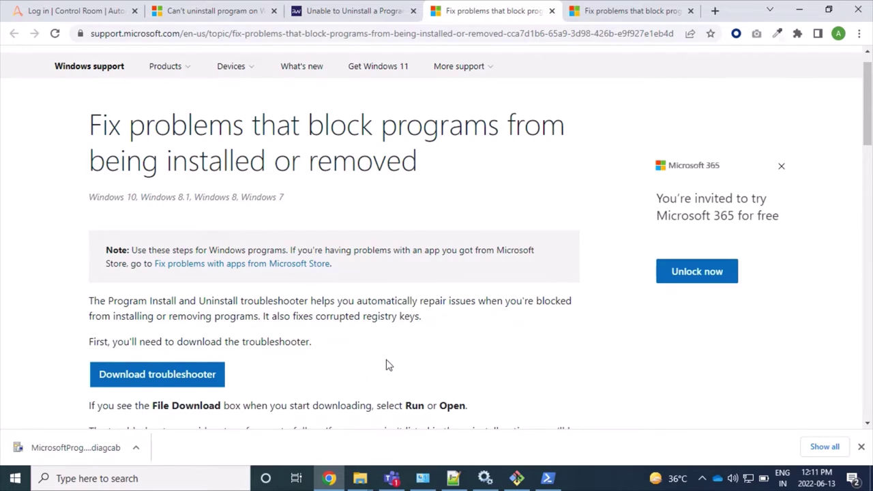
scroll(319, 361, "down", 2)
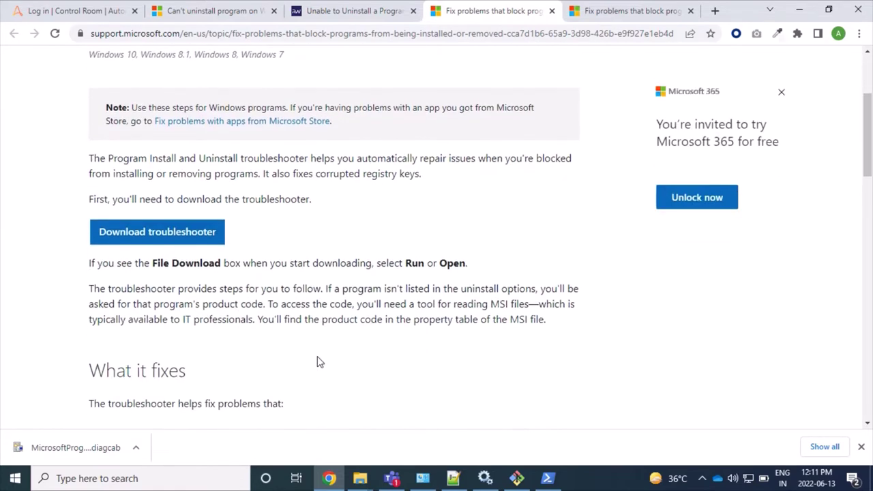
left_click(178, 233)
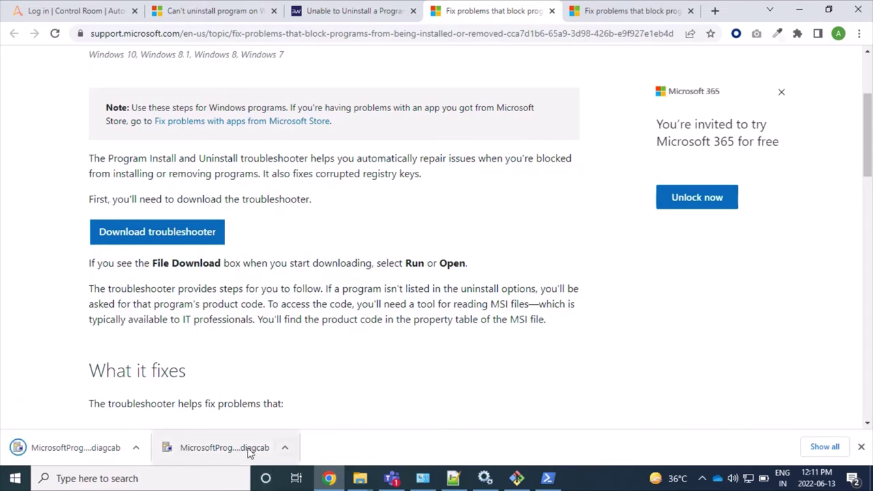
left_click(135, 450)
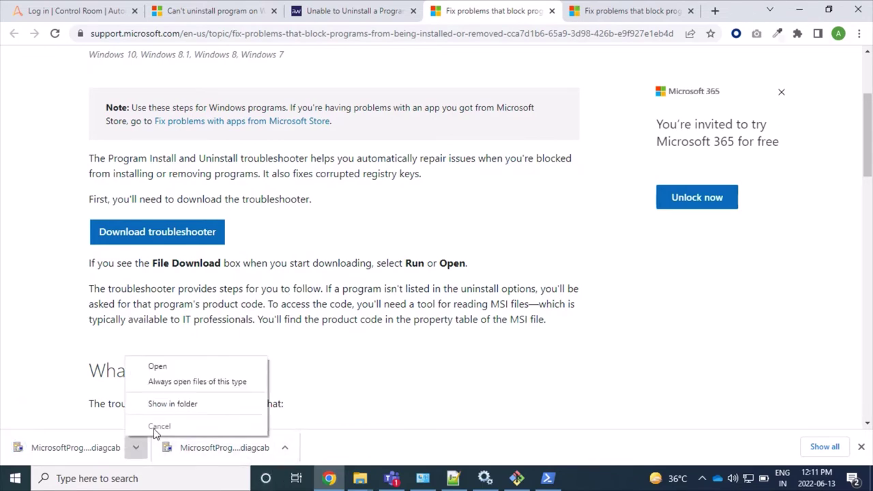
left_click(196, 408)
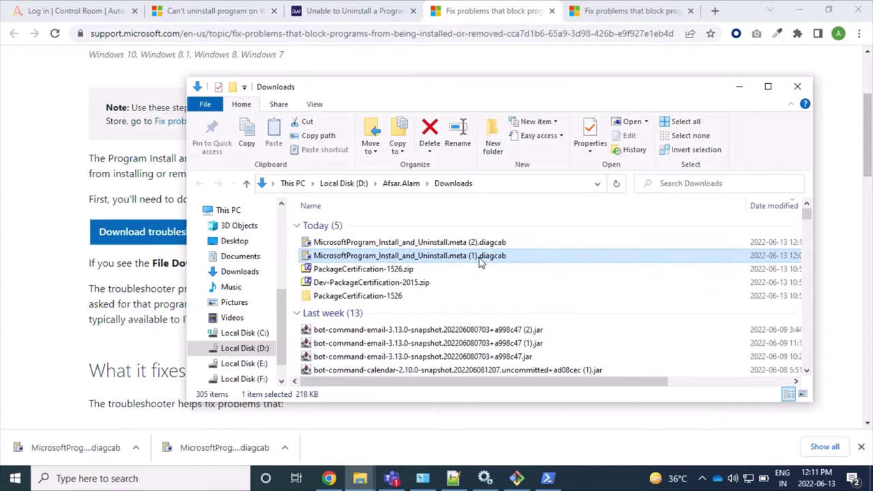
- Run the newest downloaded troubleshooter for an uninstalling problem and have it try to uninstall Automation Anywhere Bot Agent
left_click(484, 244)
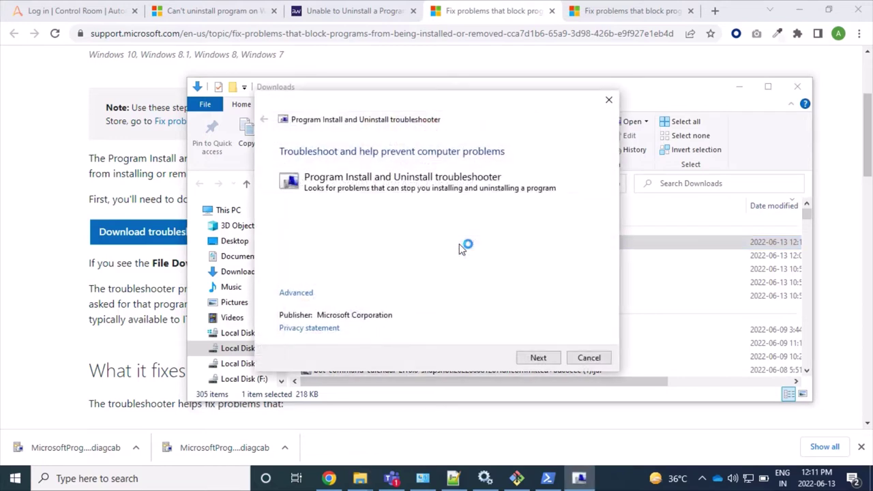
left_click(538, 358)
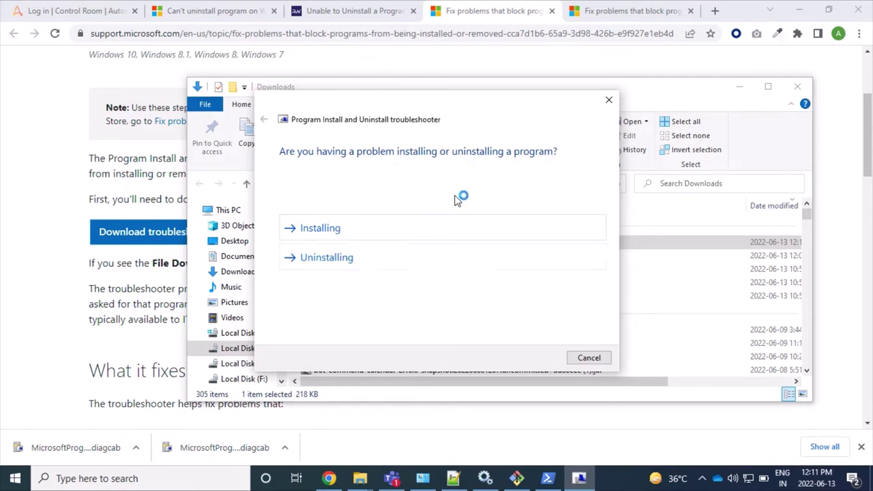
left_click(355, 263)
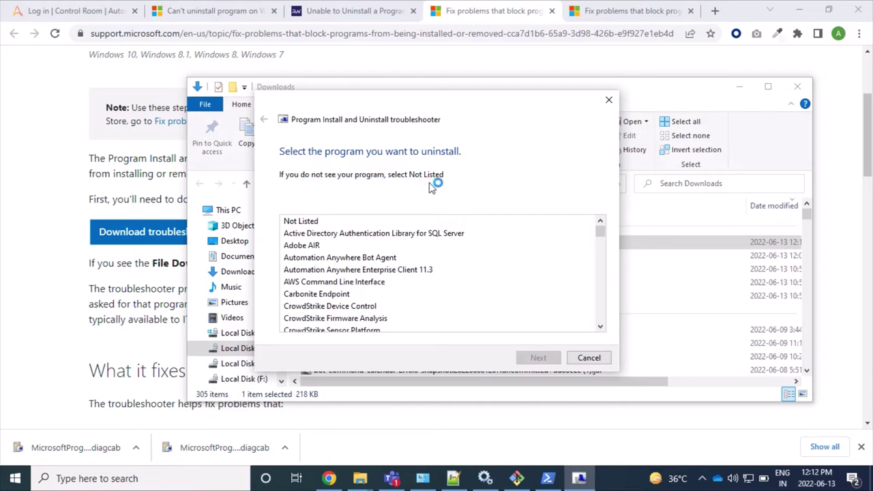
left_click(386, 261)
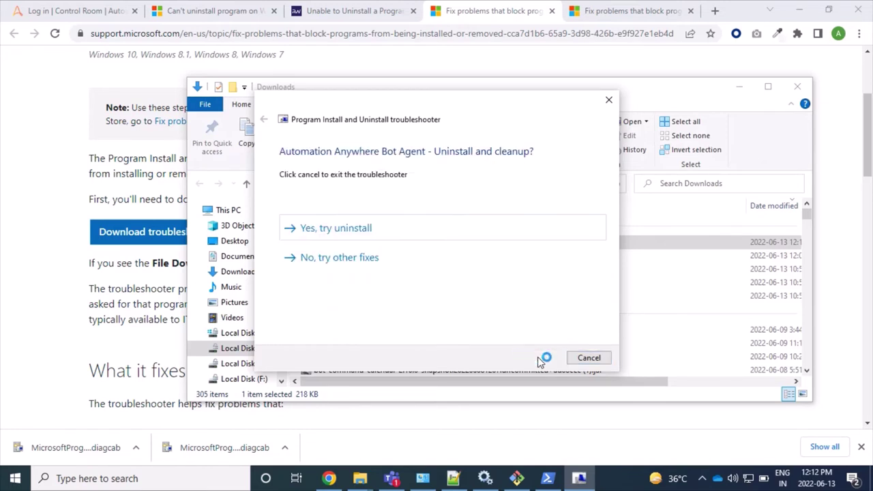
left_click(360, 230)
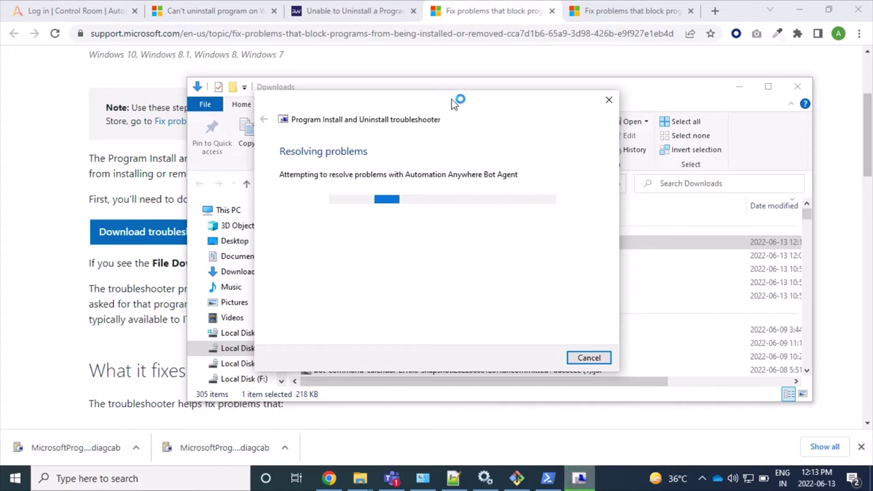
- Close the Downloads window and place a reduced Programs and Features window beside the troubleshooter
left_click_drag(455, 103, 244, 87)
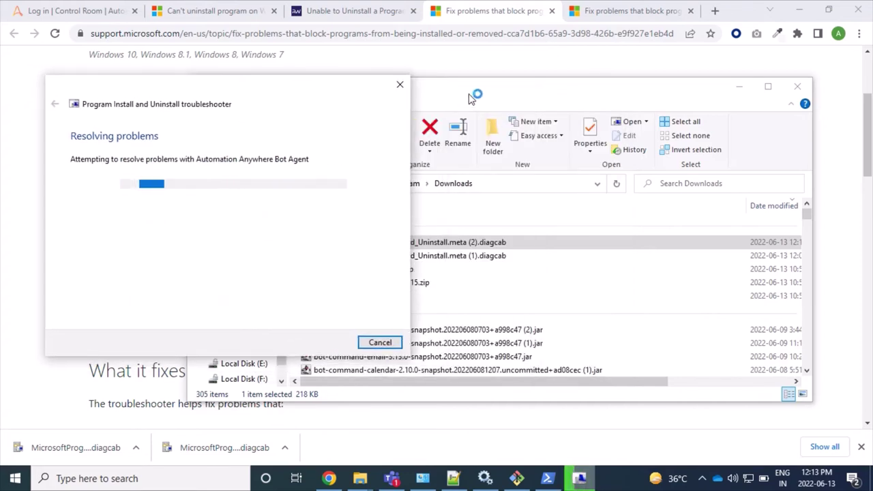
left_click_drag(714, 88, 774, 79)
left_click(799, 77)
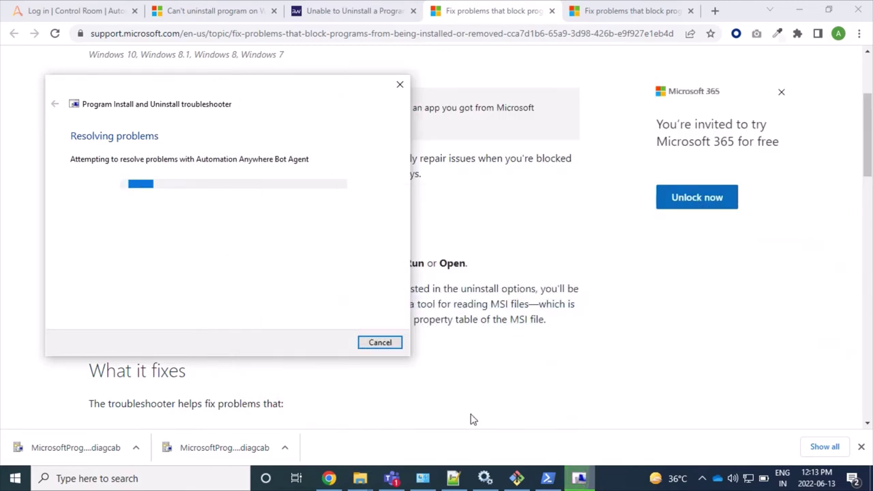
left_click(414, 479)
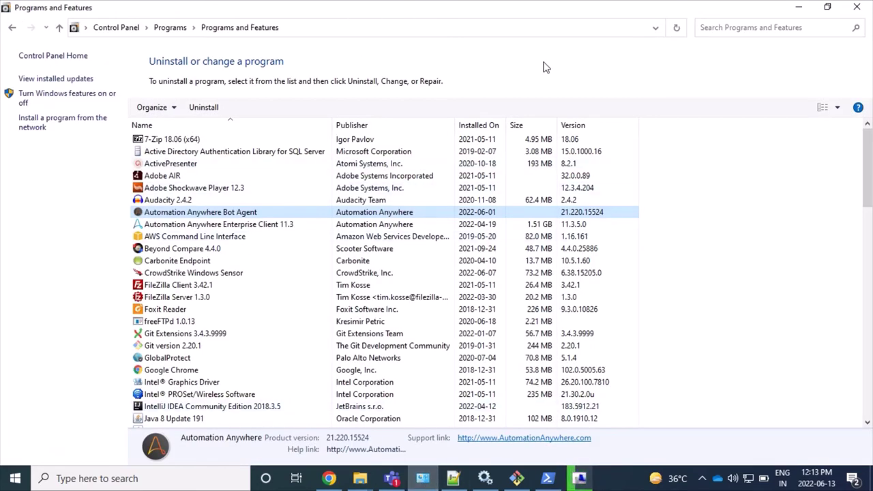
double_click(410, 8)
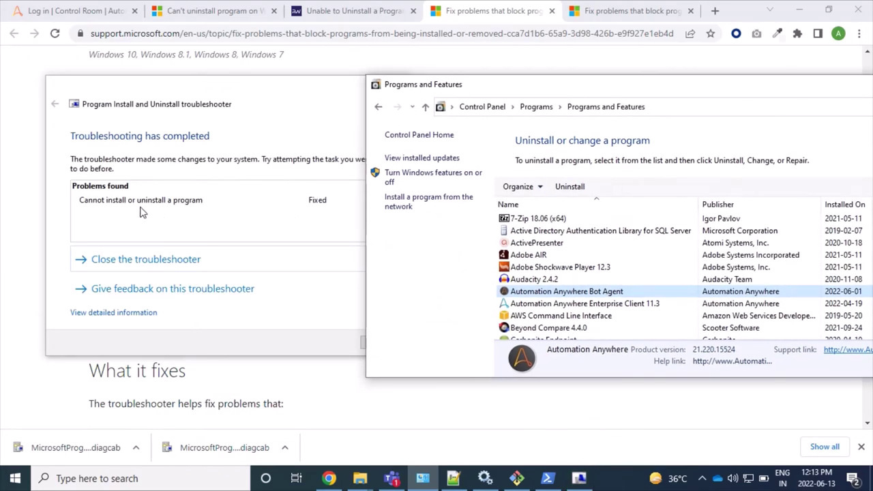
- Close the troubleshooter and refresh the installed programs list in Programs and Features
left_click(265, 96)
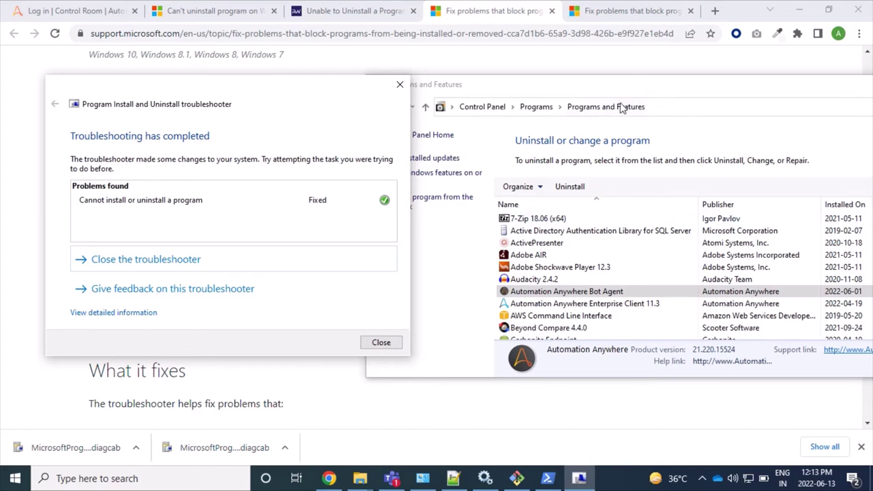
left_click(382, 342)
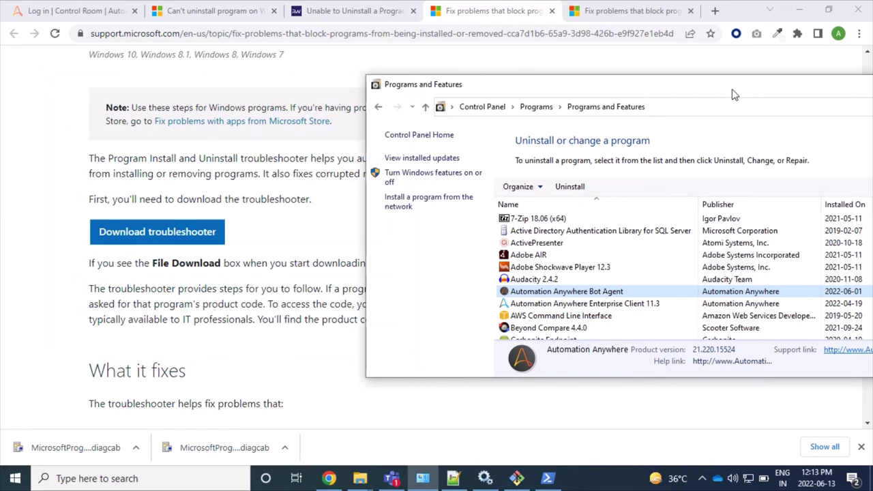
left_click_drag(733, 94, 466, 60)
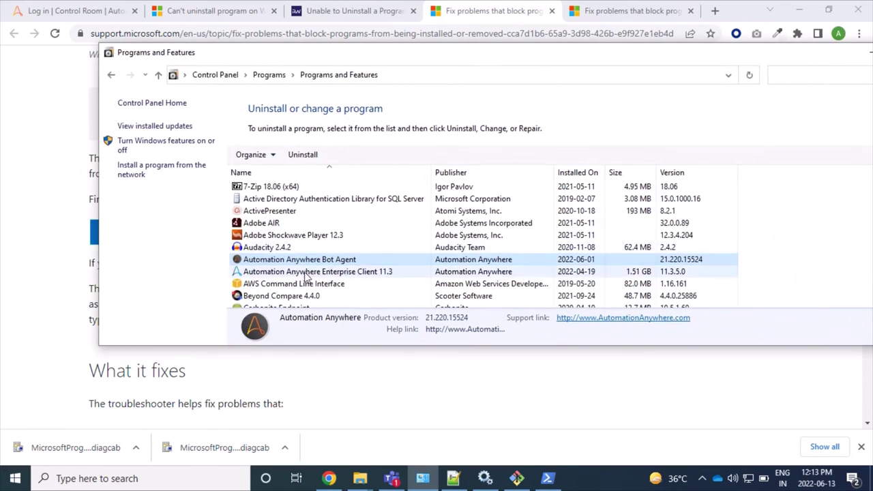
left_click(750, 76)
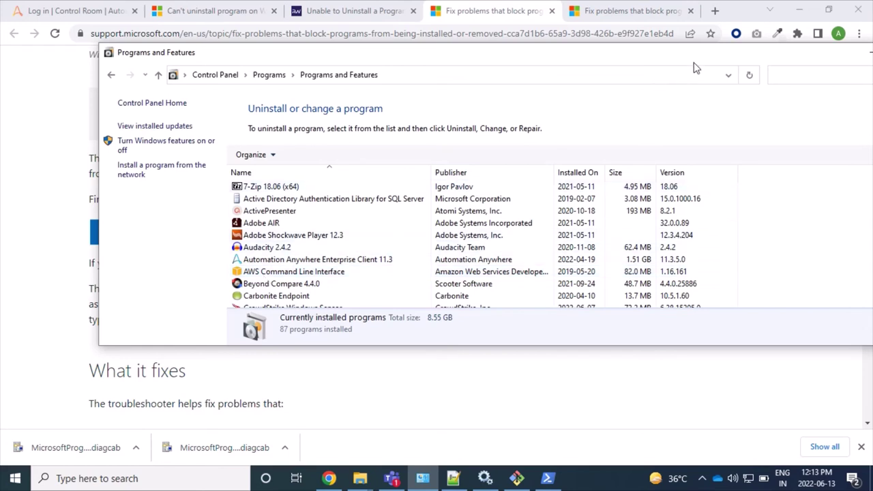
- Minimize the Programs and Features window and return to the troubleshooter download section of the support page
left_click_drag(632, 61, 568, 59)
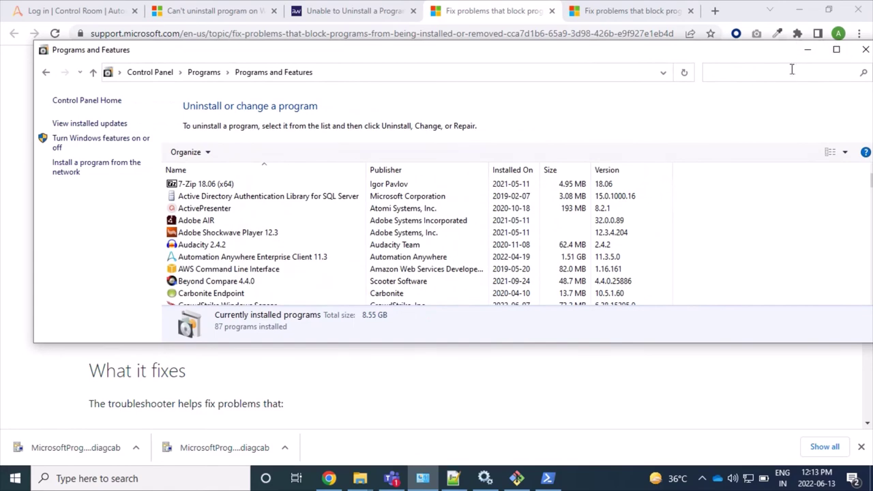
left_click(807, 52)
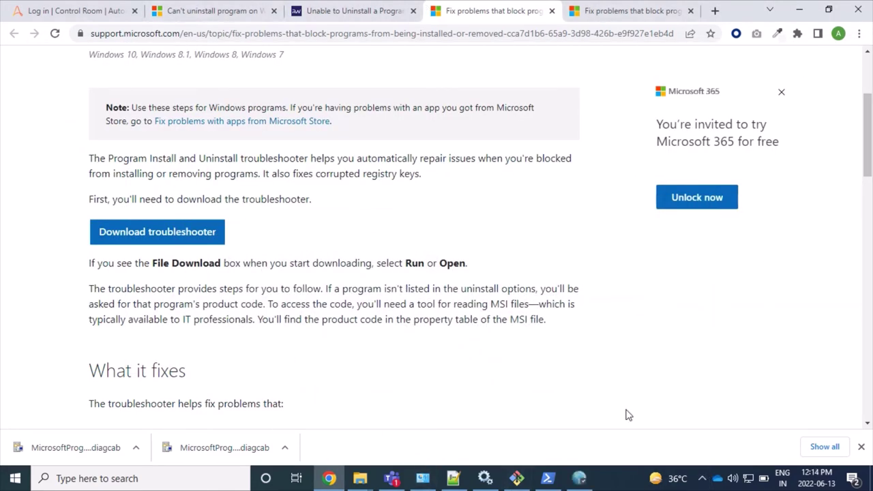
scroll(363, 273, "up", 1)
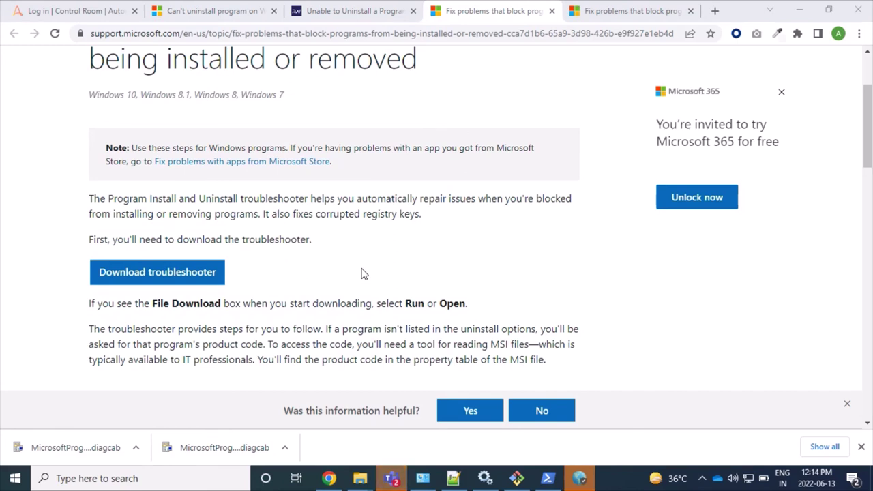